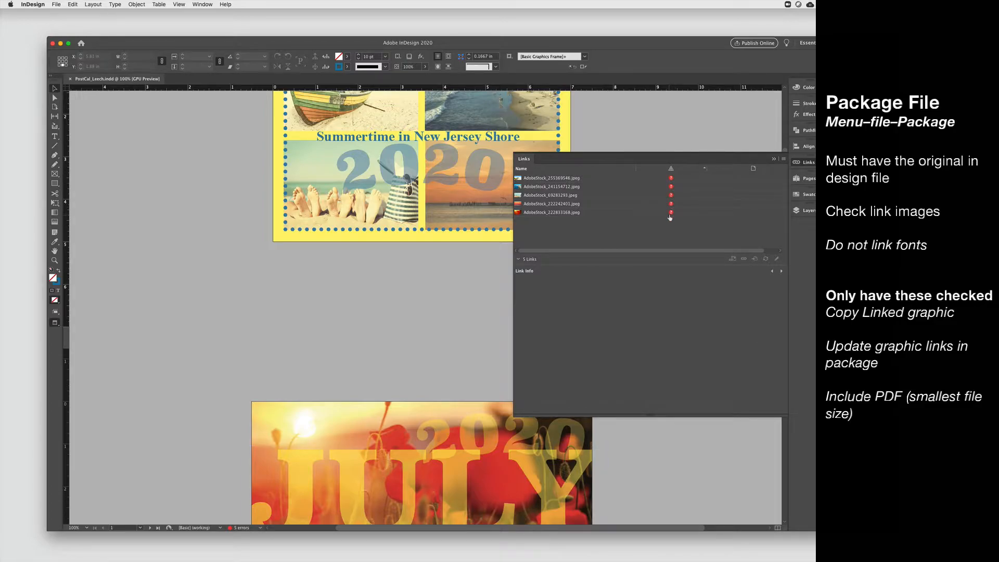
Step: Relink the missing AdobeStock_255369546.jpeg to its file in the Images folder, searching that folder for the other missing links
click(550, 179)
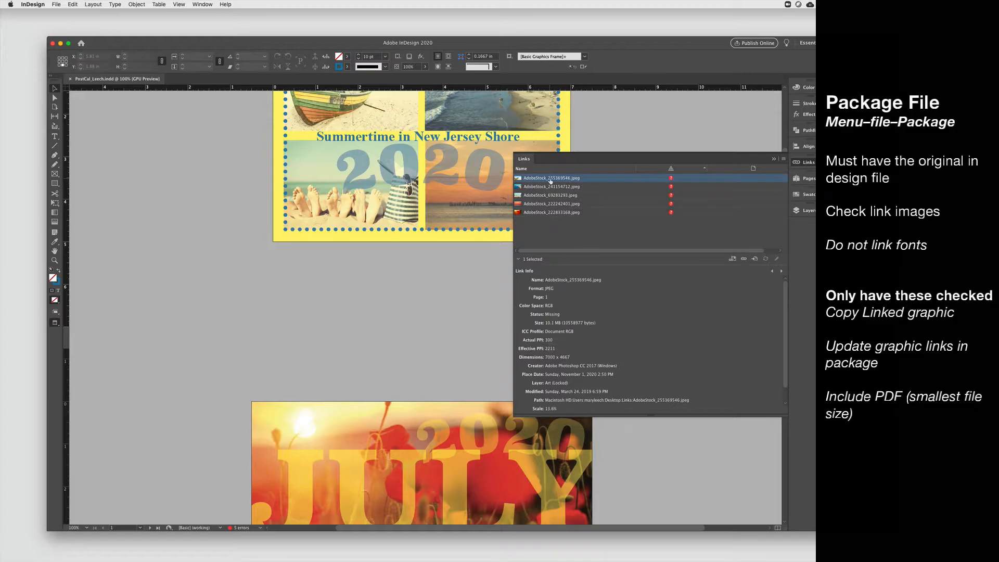
click(744, 259)
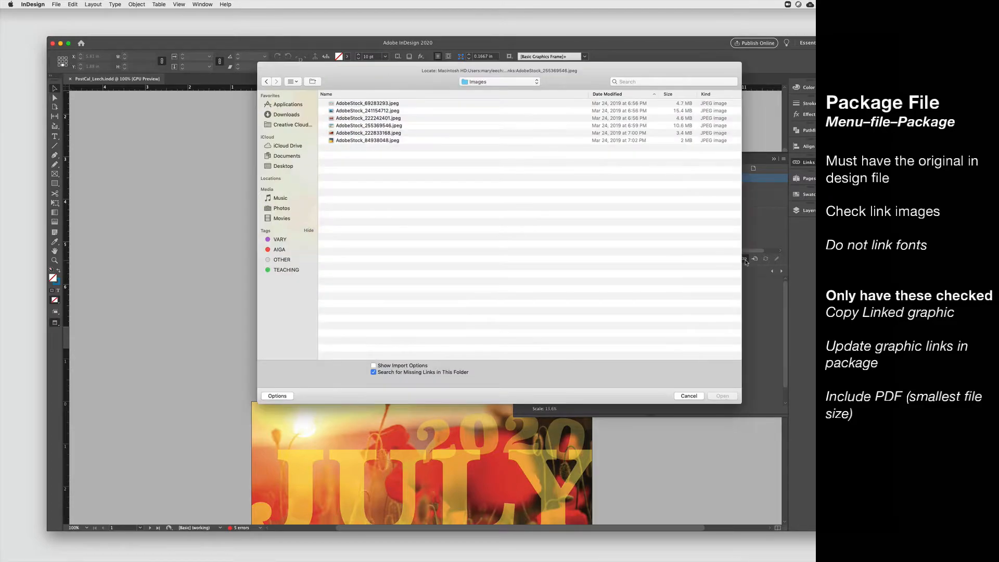
click(535, 82)
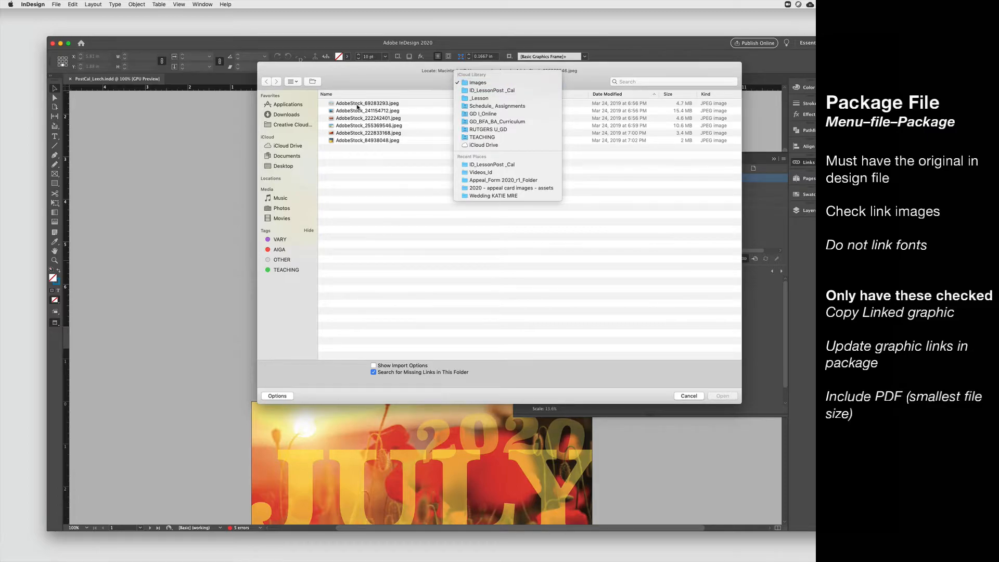
click(575, 79)
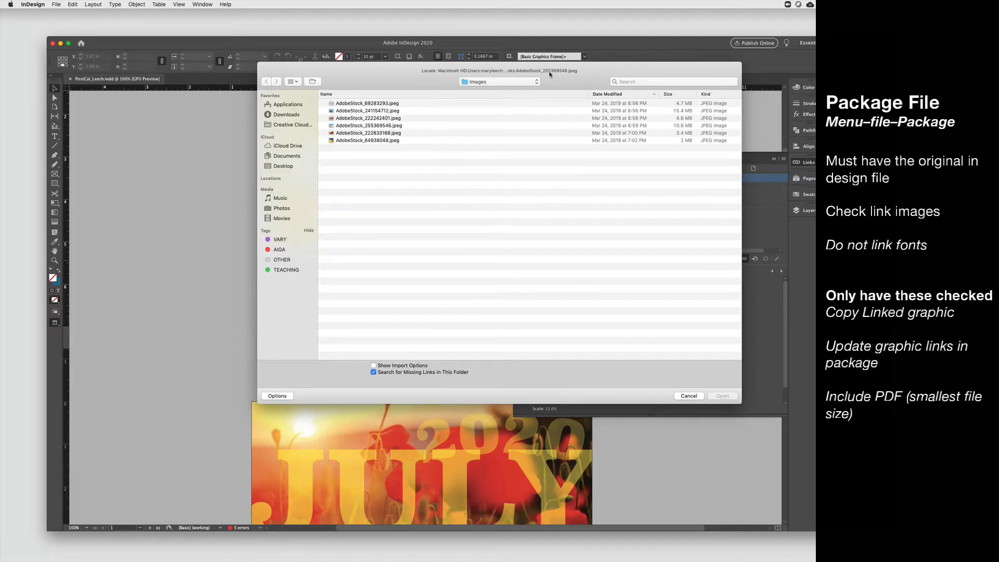
click(379, 124)
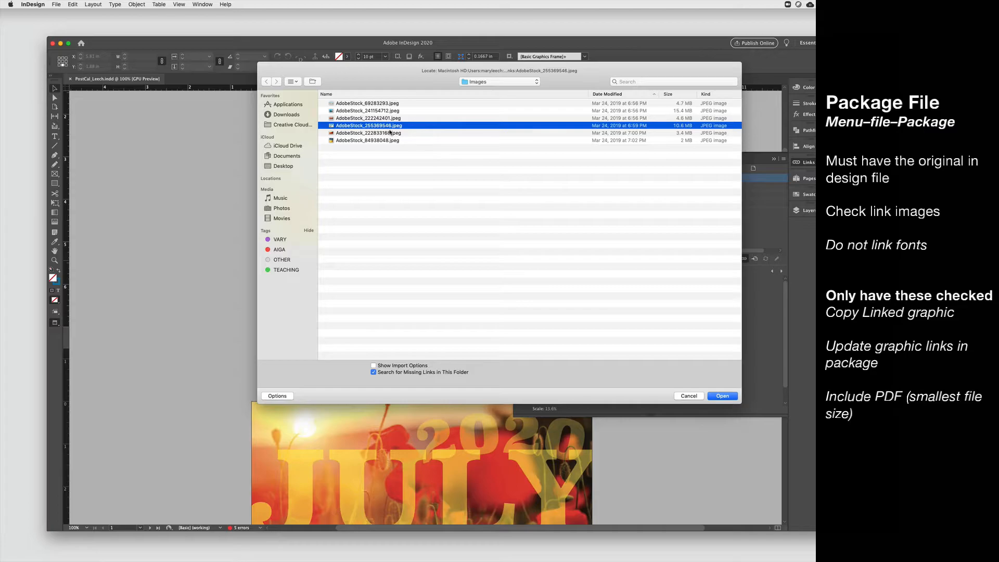
click(722, 397)
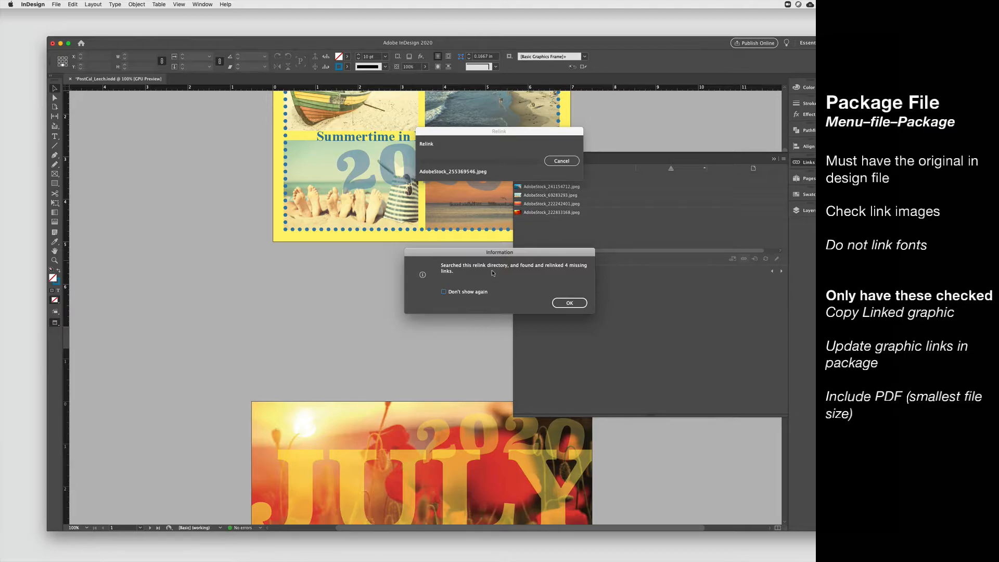
click(569, 303)
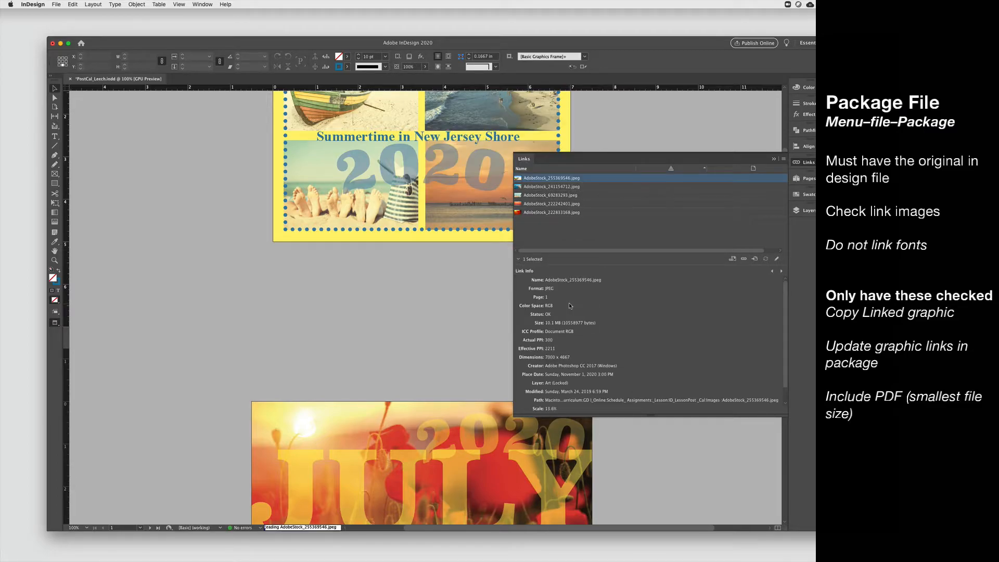
click(561, 186)
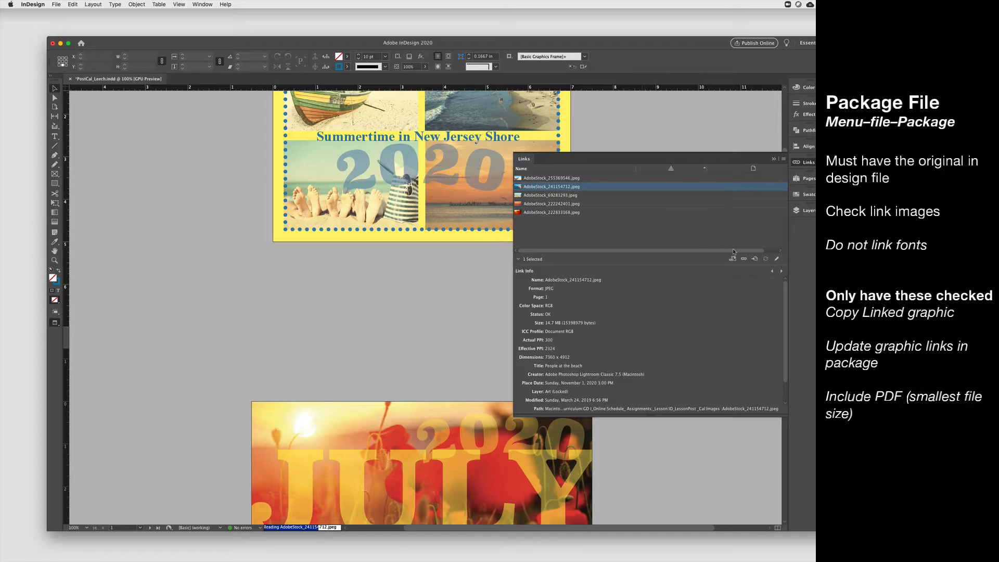
click(743, 258)
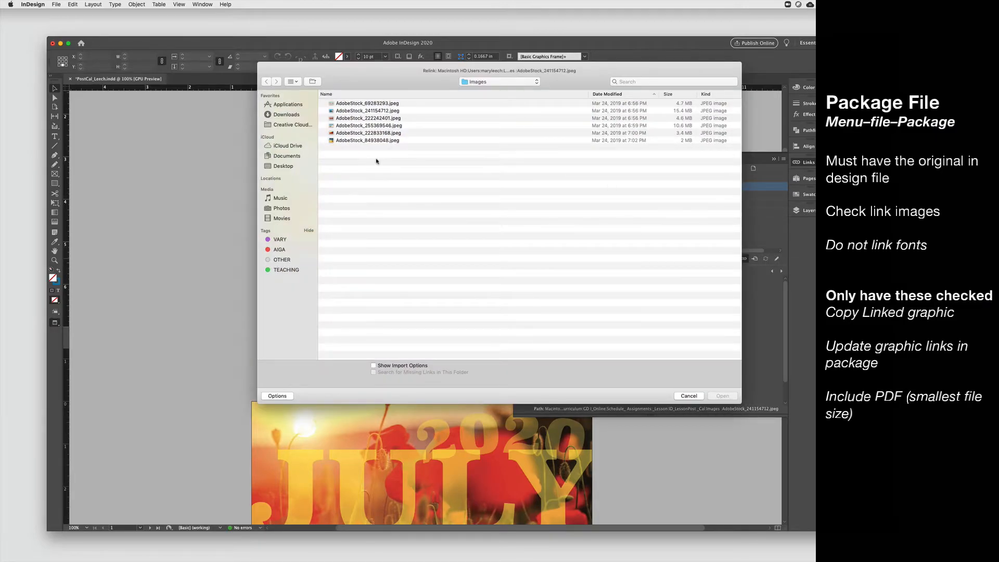
click(687, 396)
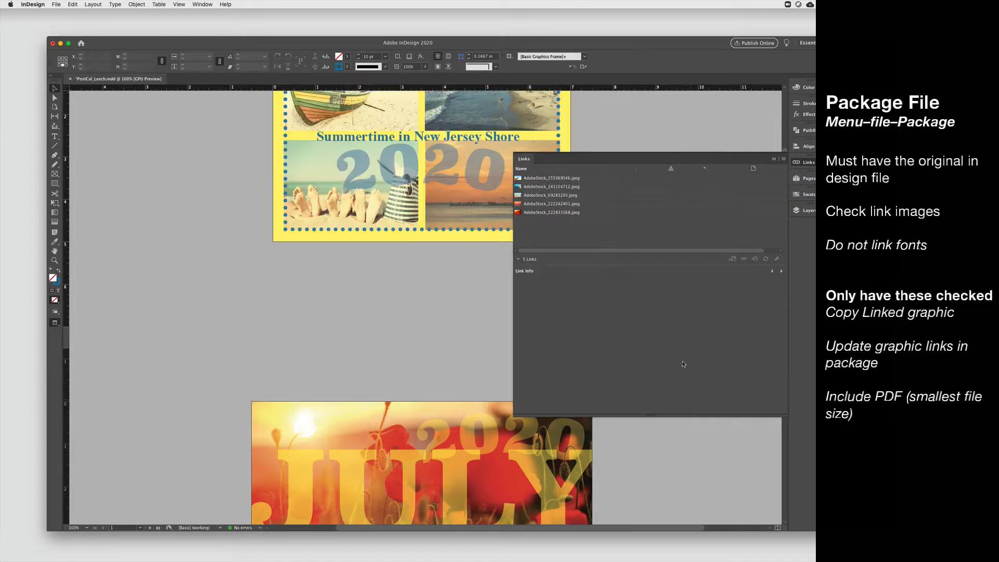
Step: Go to the placed images AdobeStock_255369546, AdobeStock_241154712 and AdobeStock_69283293 from their links to check them in the layout
click(578, 179)
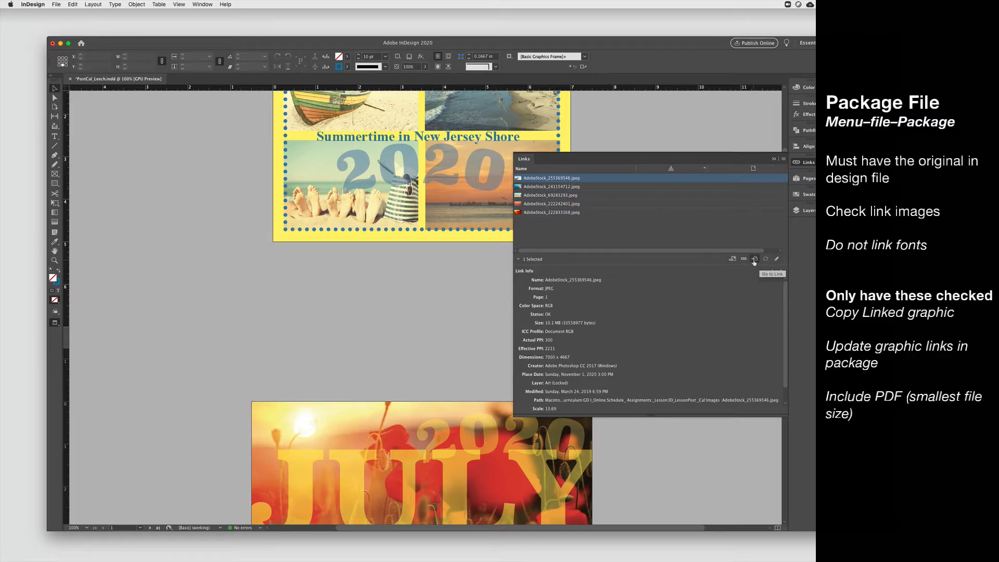
click(754, 259)
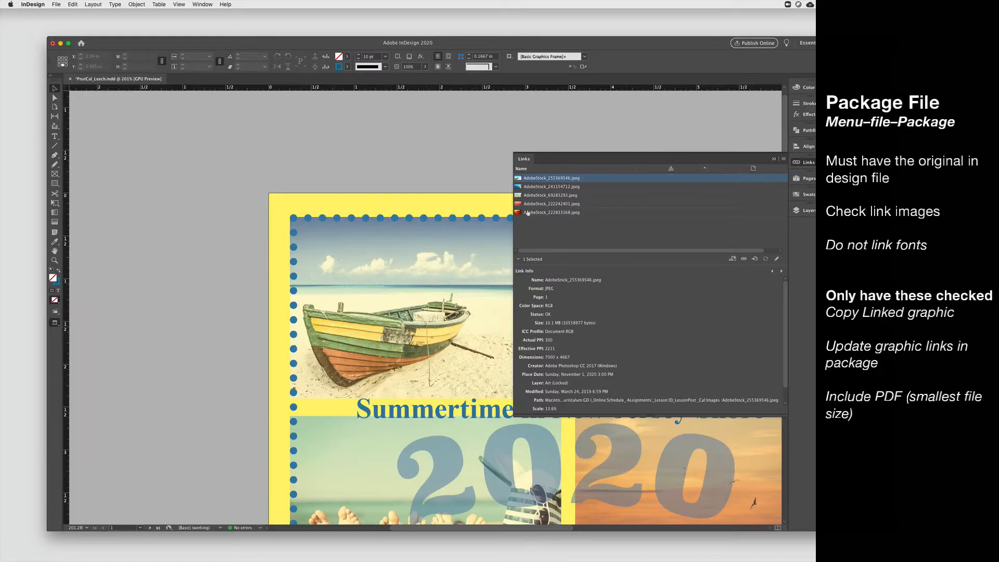
click(537, 188)
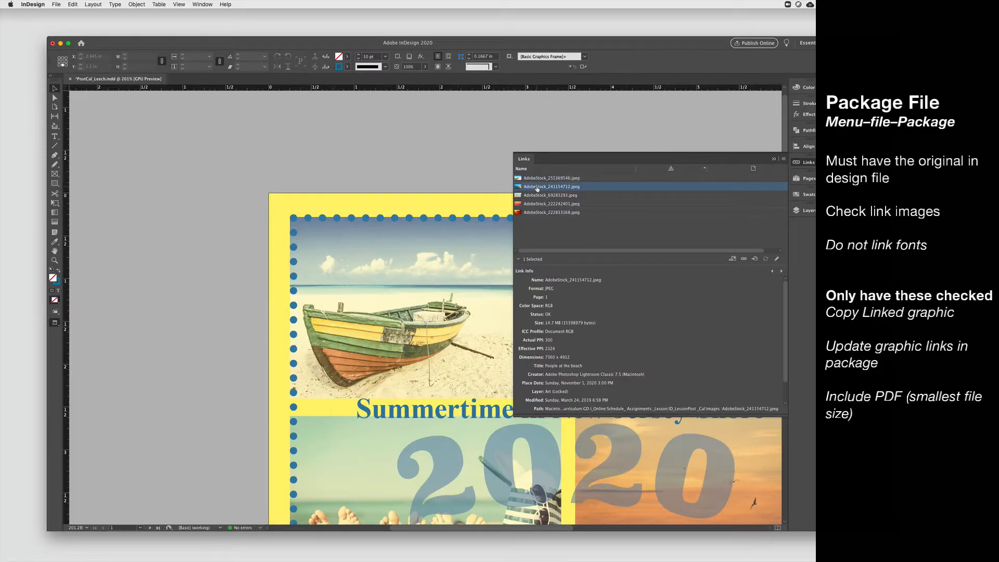
click(754, 259)
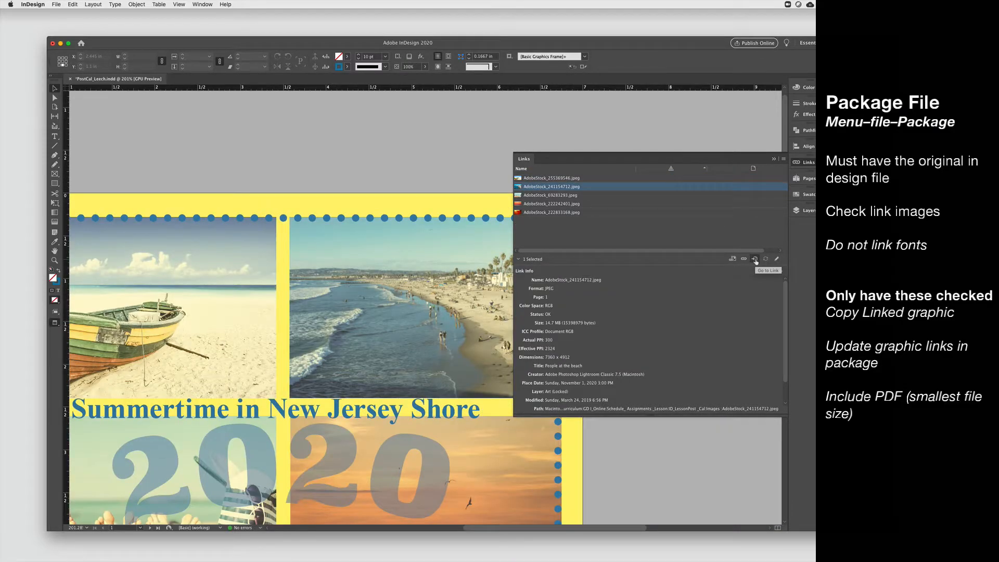
click(545, 196)
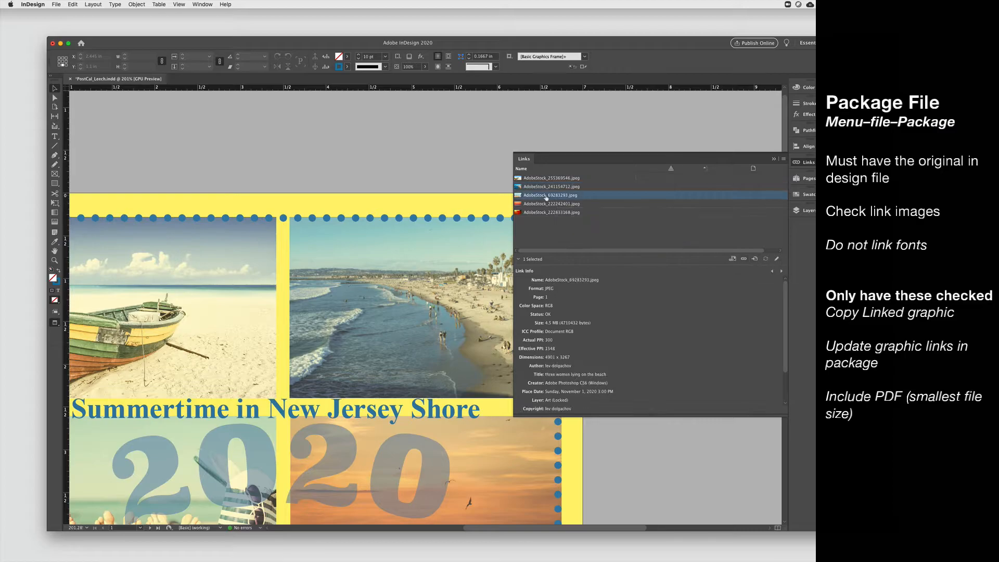
click(754, 259)
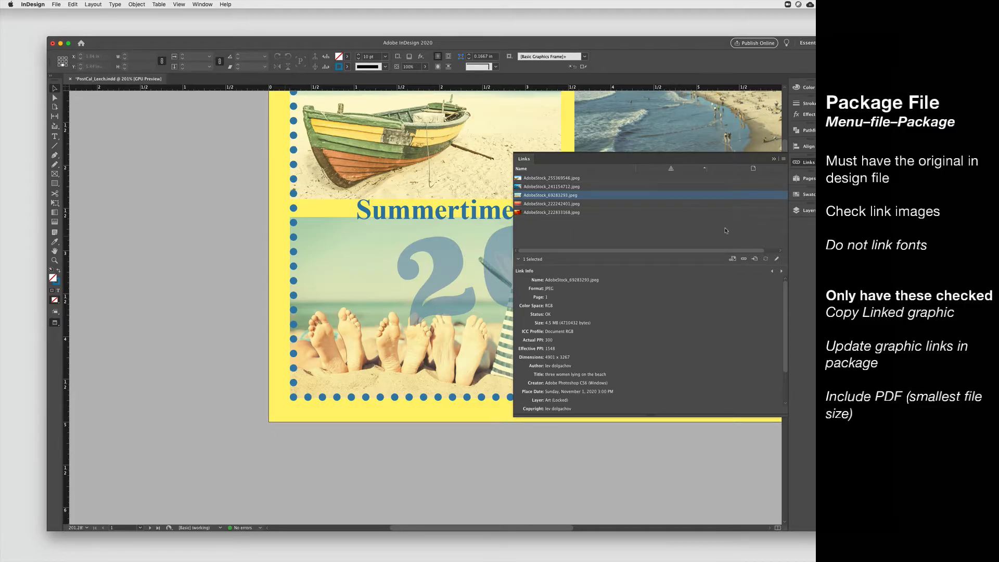
click(773, 159)
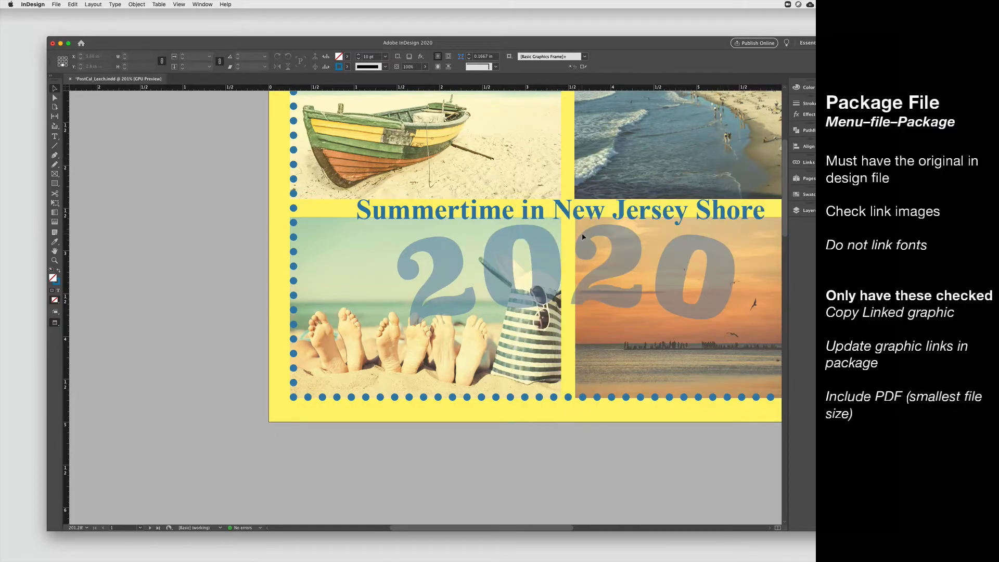
Step: Bring up the Package summary for the whole postcard document
scroll(581, 235, right, 5)
scroll(581, 234, up, 4)
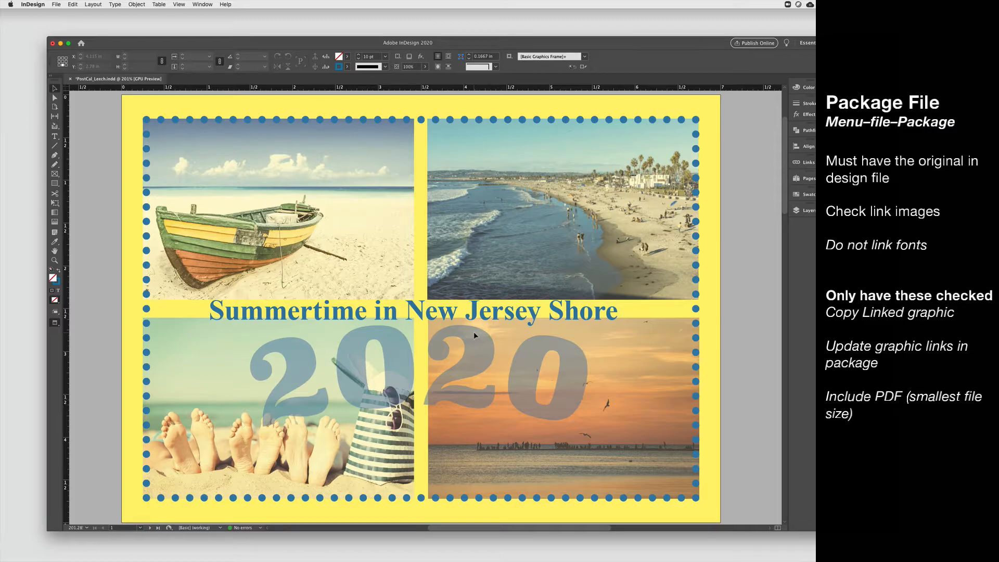
scroll(473, 336, down, 7)
key(super+minus)
key(super+minus)
scroll(474, 335, up, 3)
click(56, 5)
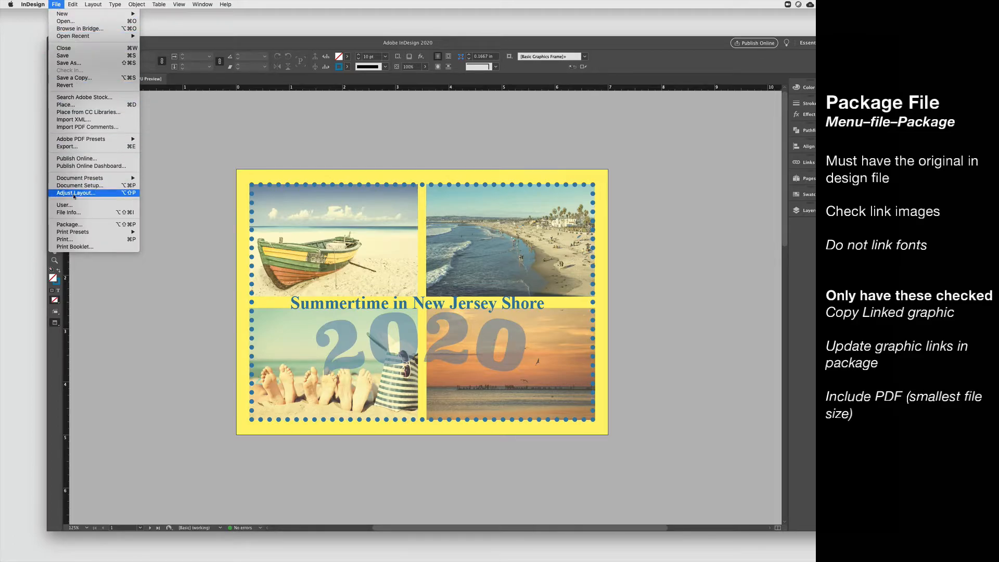
click(82, 224)
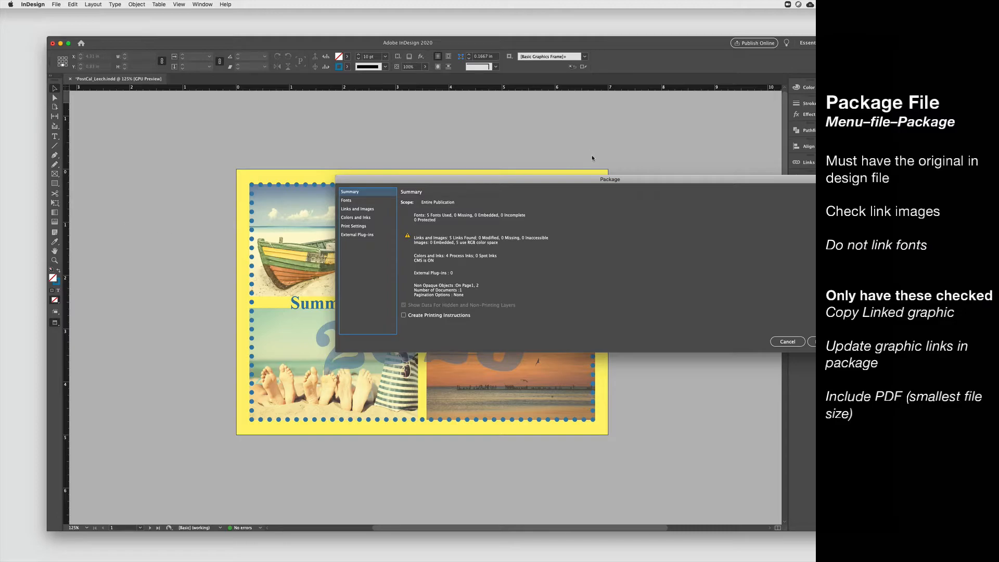
drag(647, 180, 575, 177)
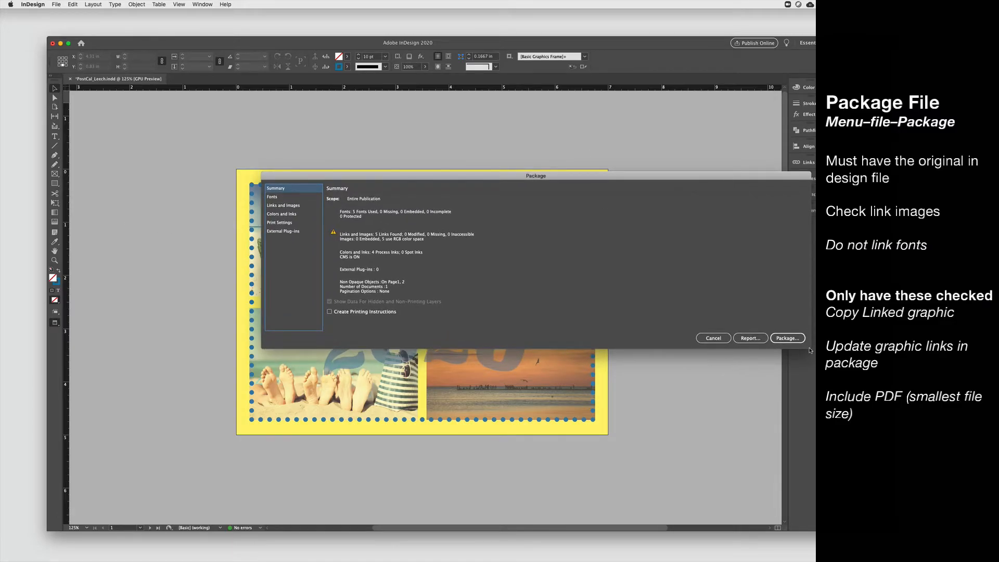
drag(419, 181, 376, 165)
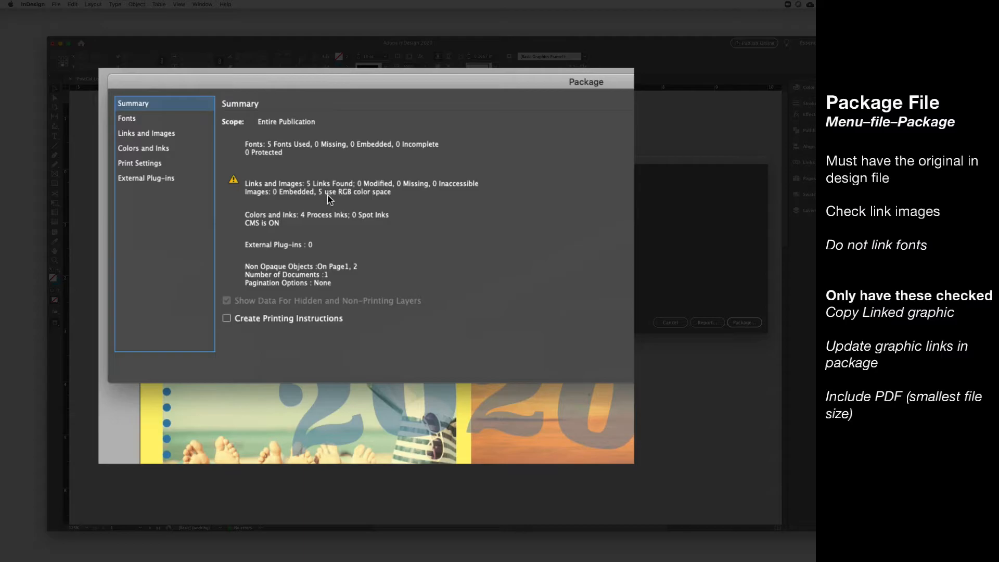
Step: Review the package's font list and its links and images, returning to the summary
click(142, 120)
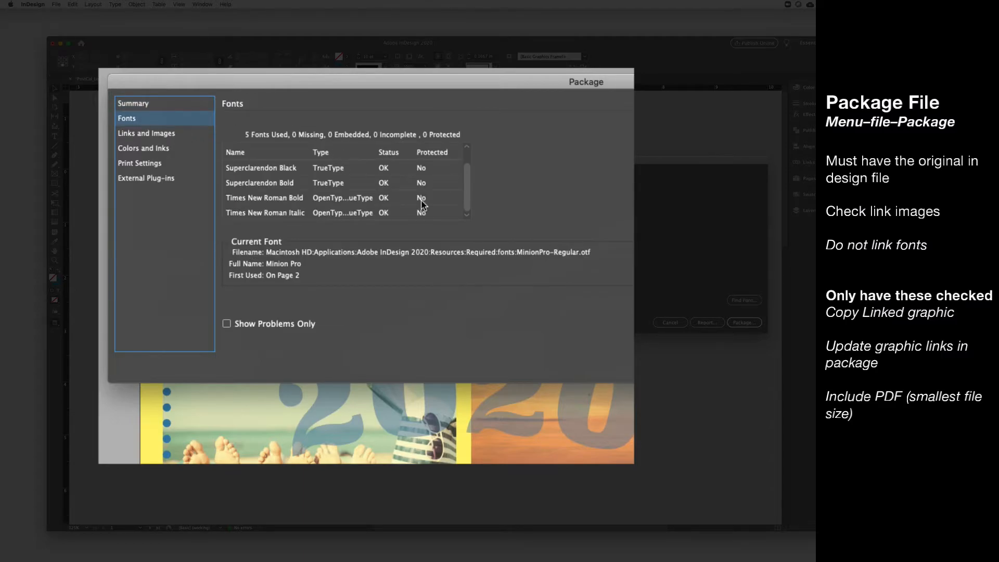
scroll(464, 179, up, 2)
scroll(469, 192, down, 1)
scroll(469, 197, down, 1)
click(145, 137)
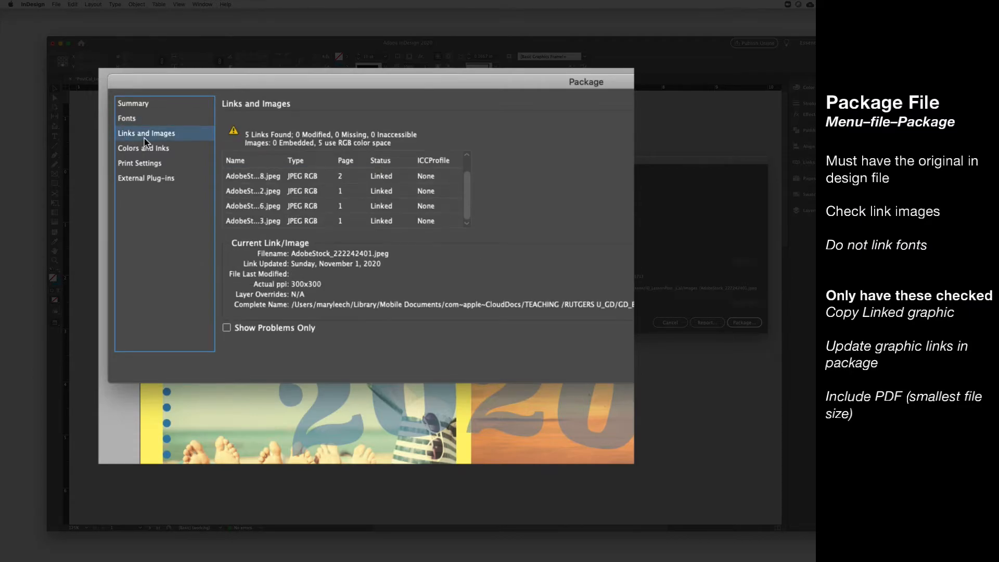
scroll(472, 210, up, 1)
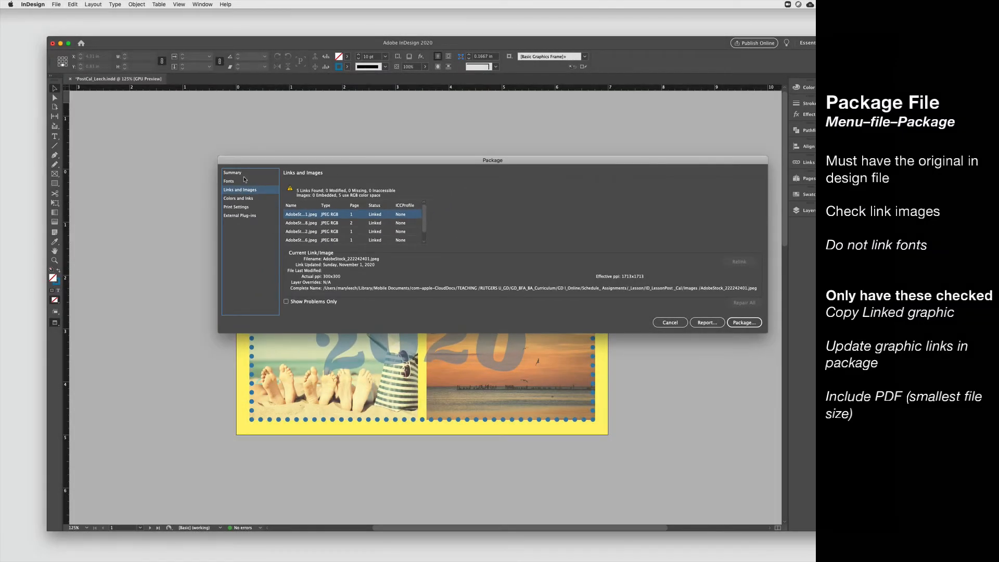
click(243, 174)
Step: Save the publication and package it to the Desktop with linked graphics copied, graphic links updated and a Smallest File Size print PDF
click(743, 322)
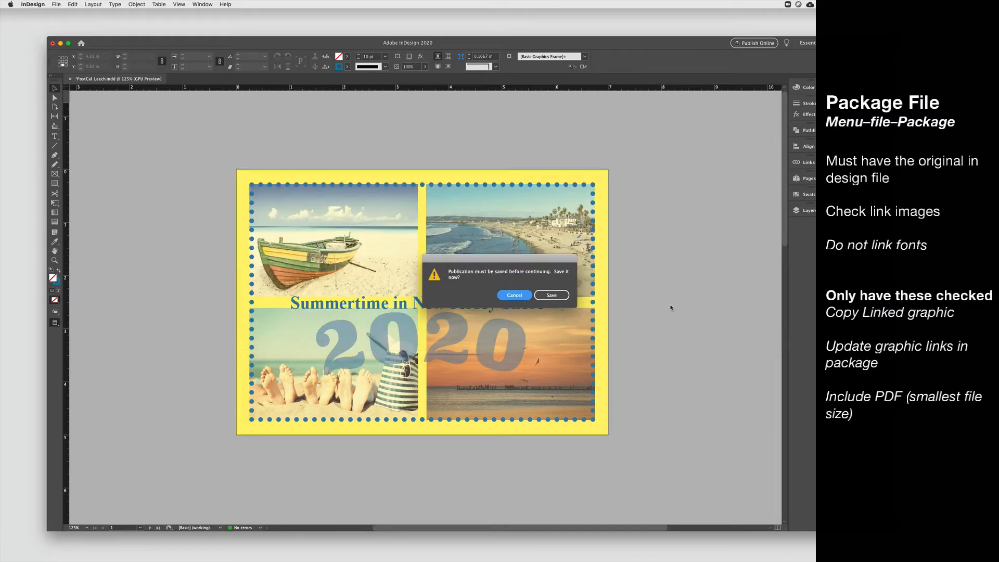
click(544, 299)
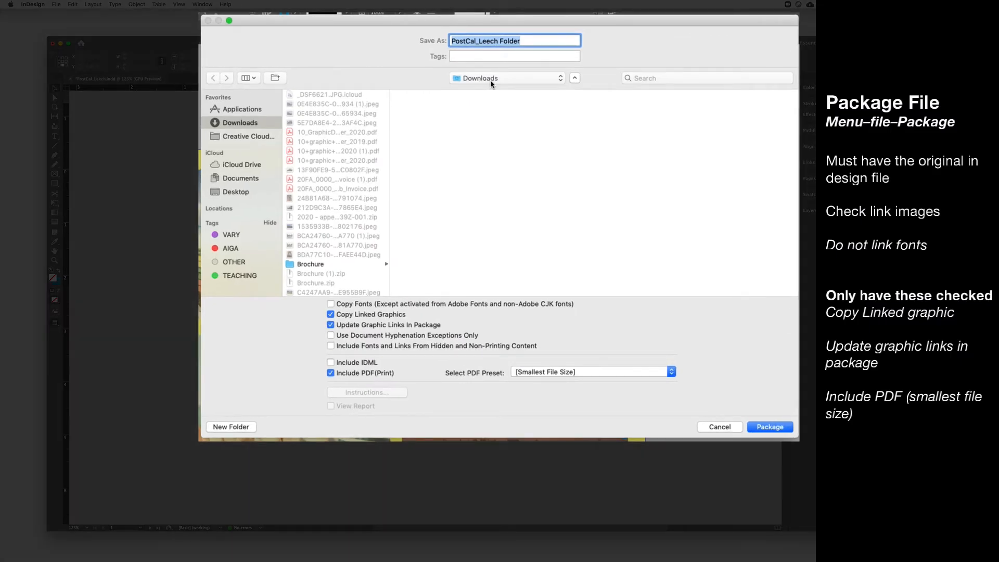
click(490, 78)
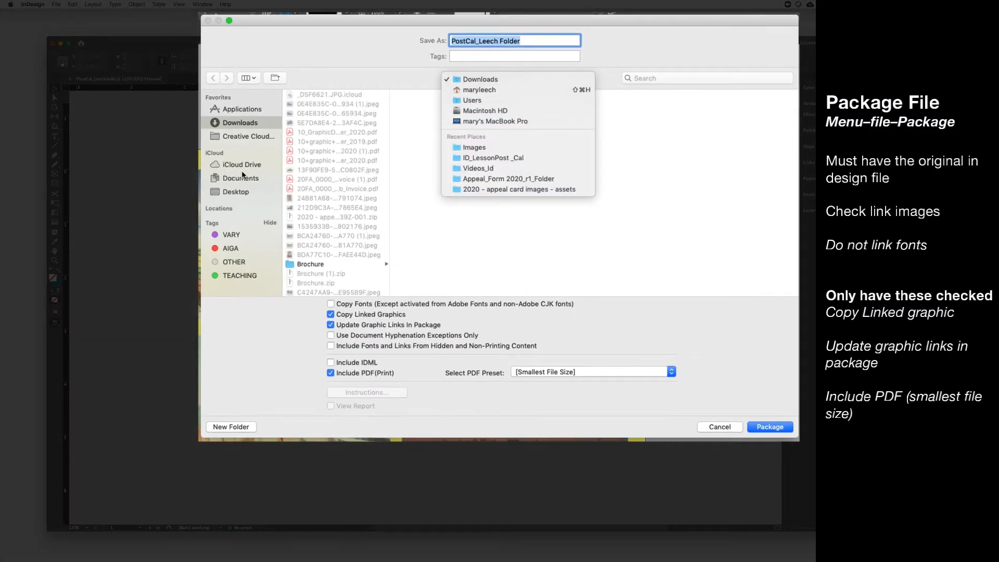
click(237, 193)
click(237, 193)
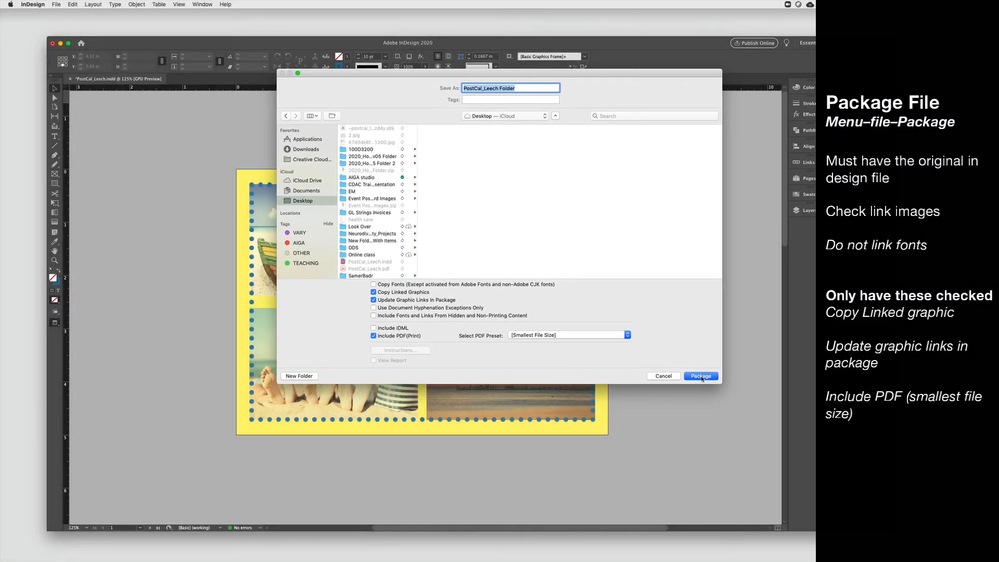
click(710, 383)
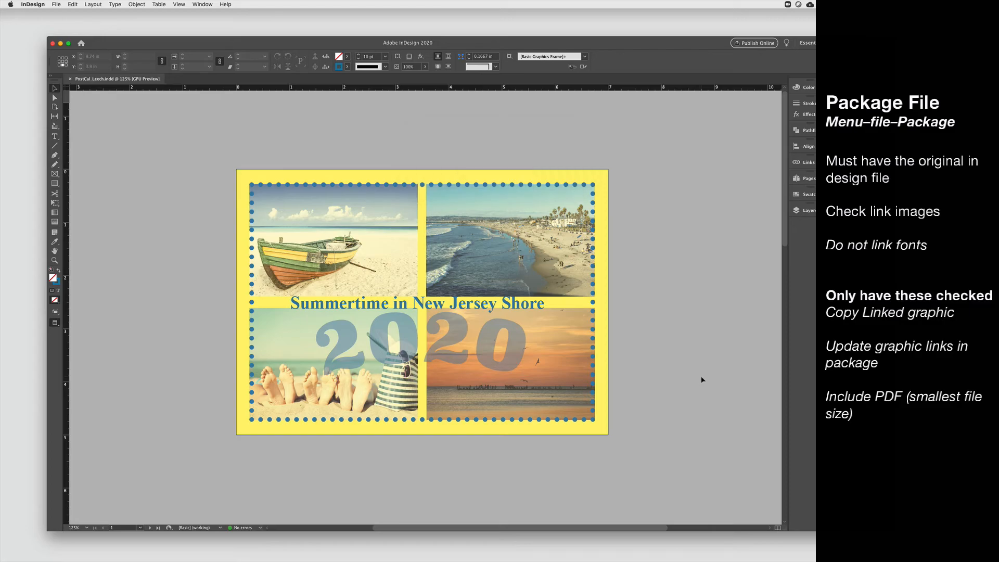
Step: Switch to Finder and examine the packaged folder's linked images, InDesign document and PDF
key(super+Tab)
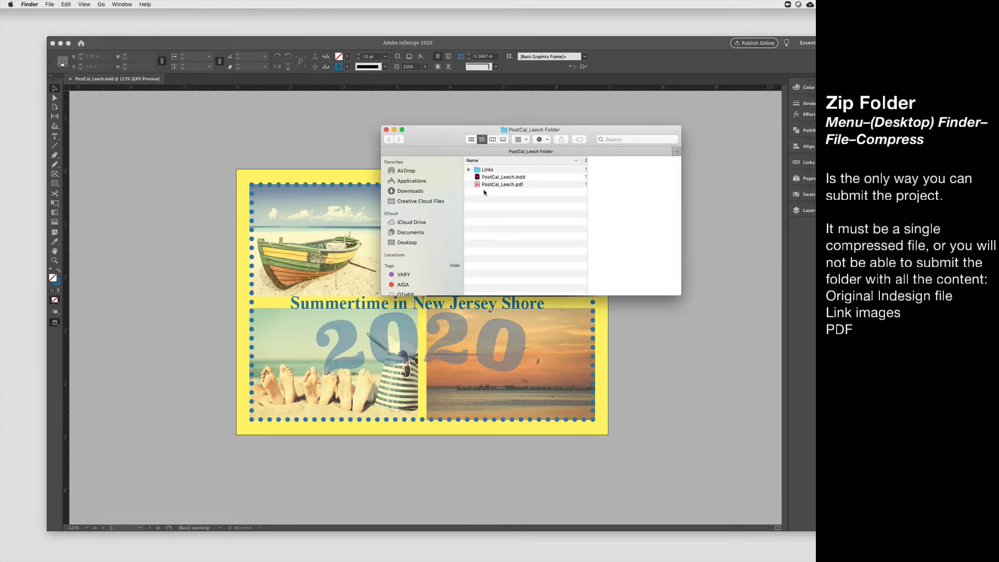
click(469, 169)
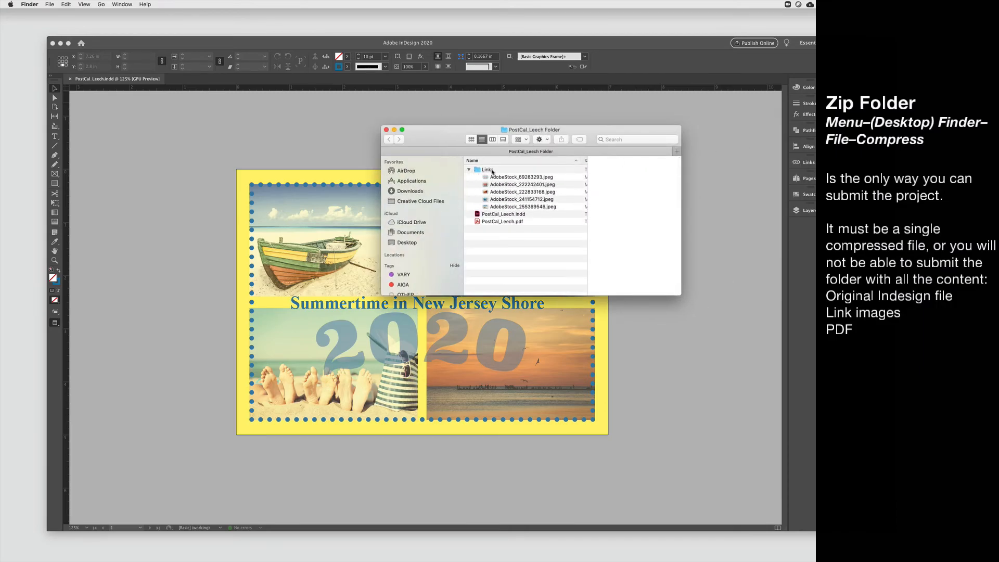
click(492, 216)
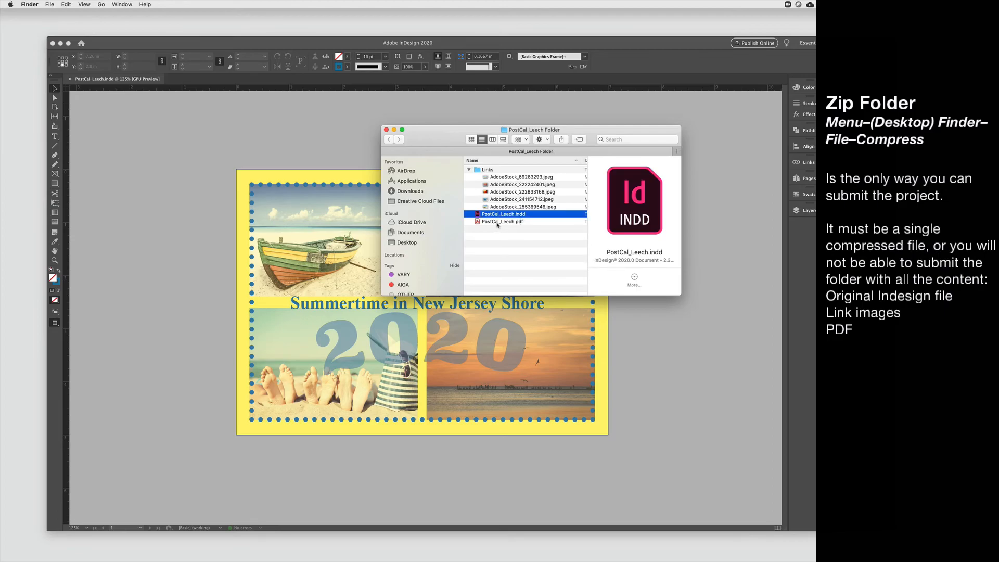
click(514, 224)
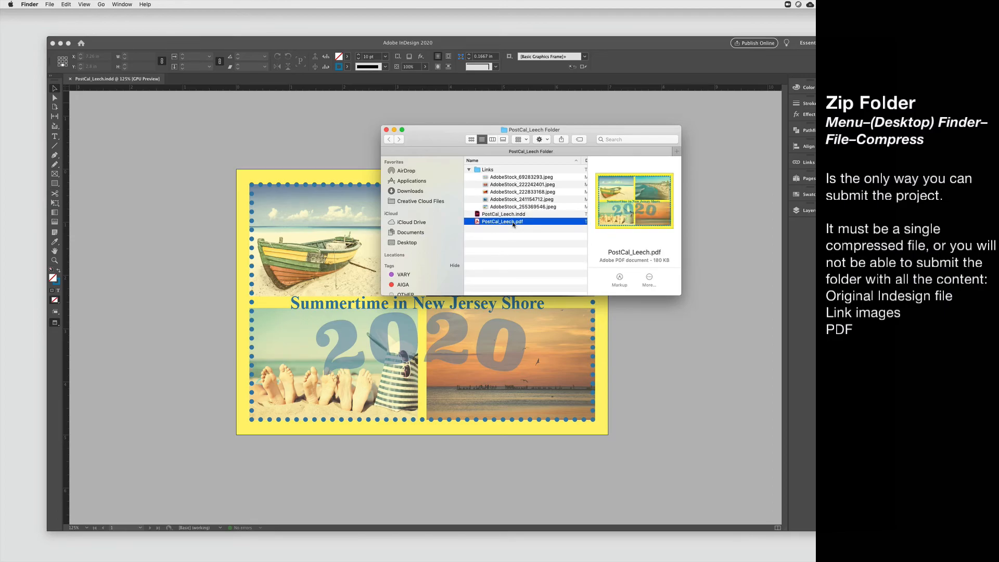
Step: View both pages of the packaged PDF in Acrobat and close it
double_click(513, 221)
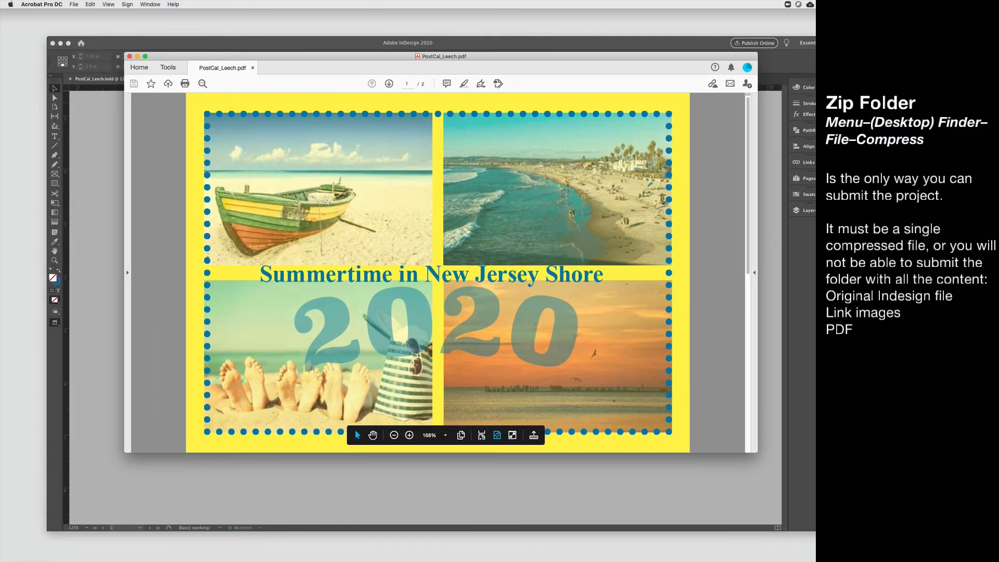
scroll(327, 202, down, 3)
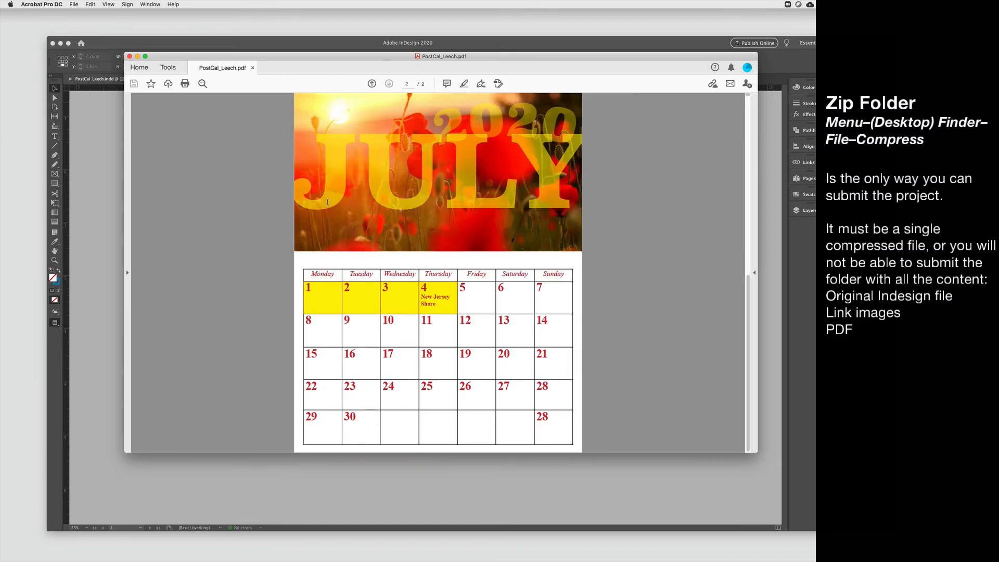
click(130, 56)
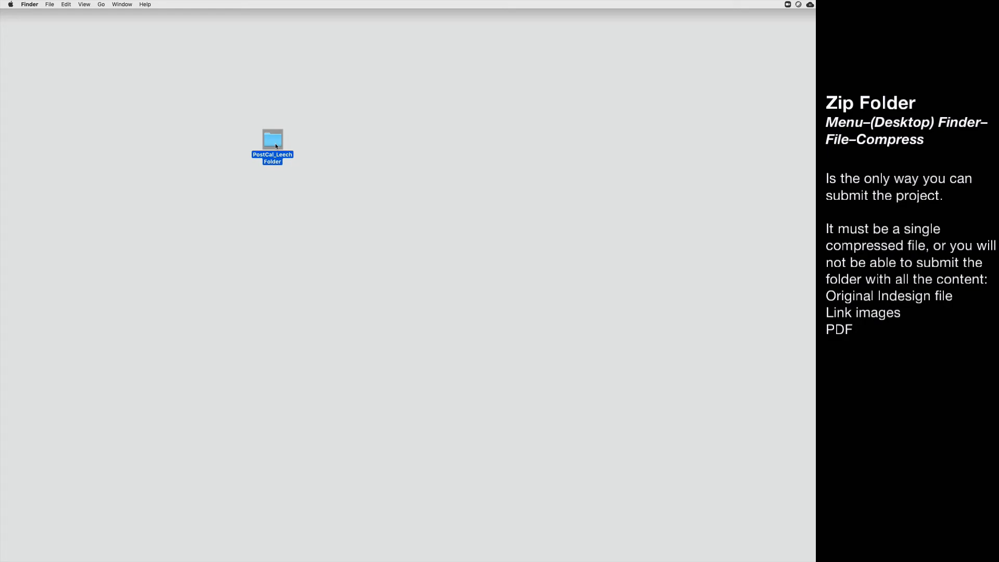
Step: Compress the packaged folder on the desktop into a zip file and place the archive beside the folder
drag(276, 146, 303, 148)
click(48, 6)
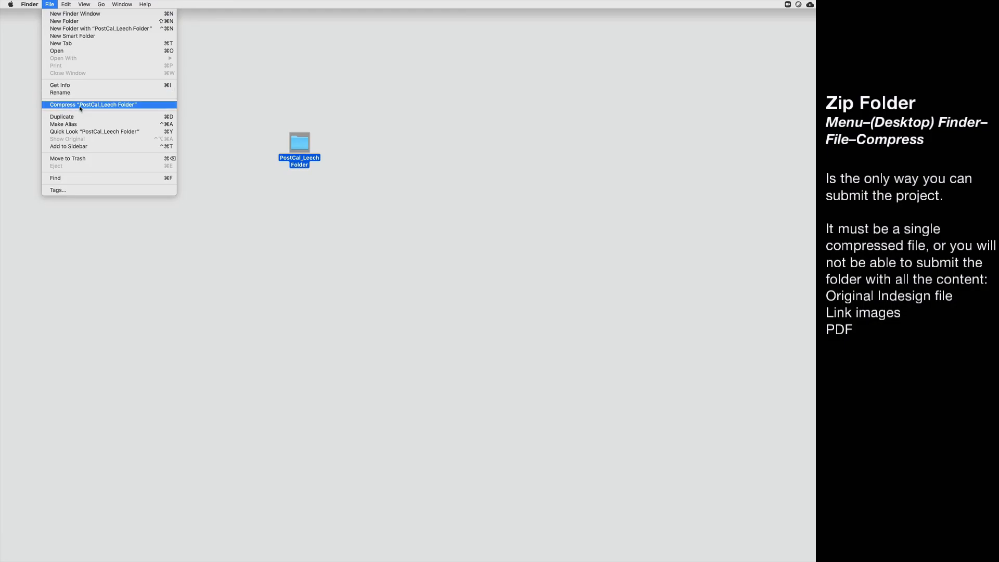
click(126, 105)
drag(313, 174, 356, 170)
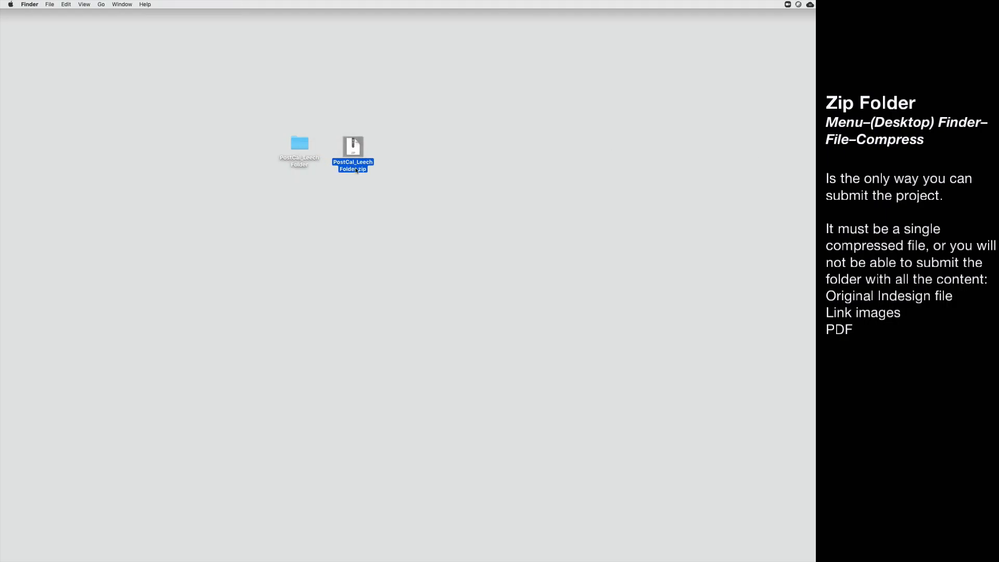